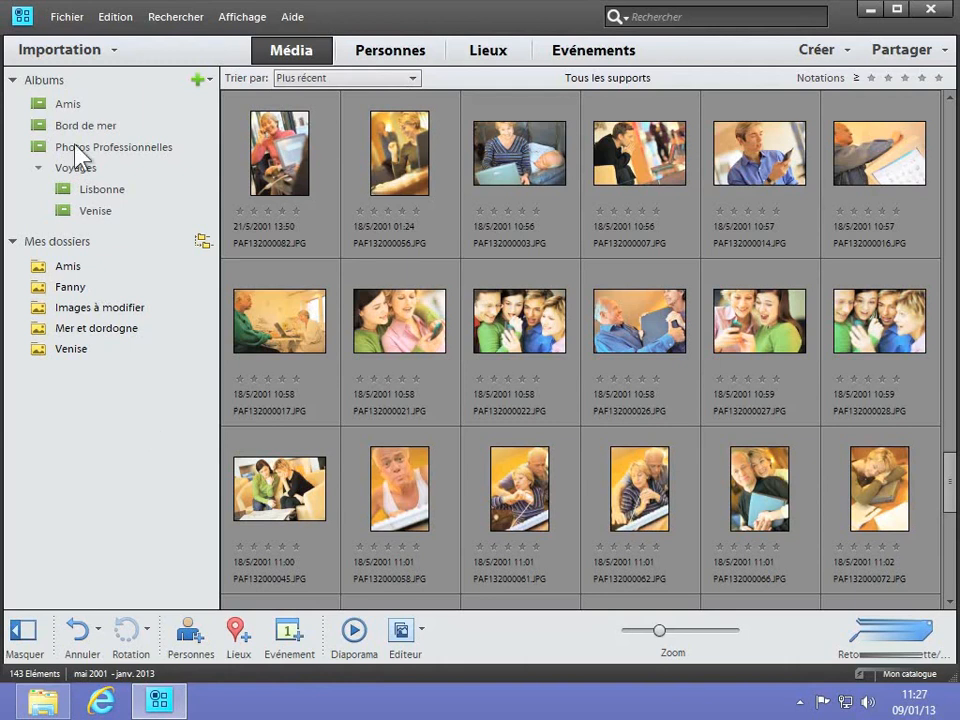
Start a complete backup of the catalogue and choose drive E: as the destination
click(66, 24)
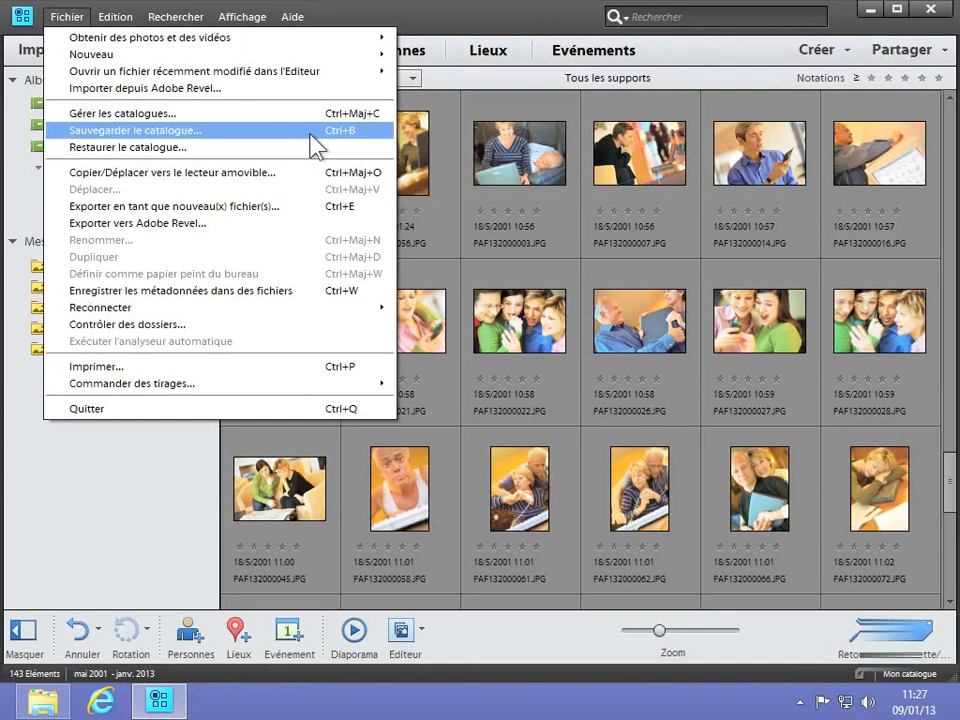
click(240, 146)
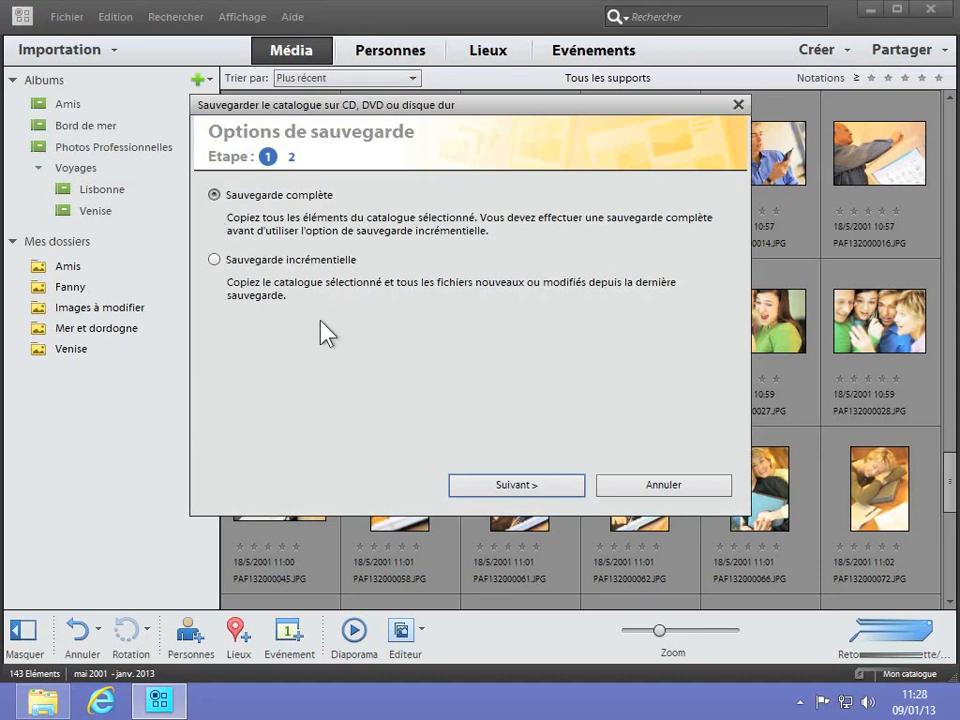
click(499, 487)
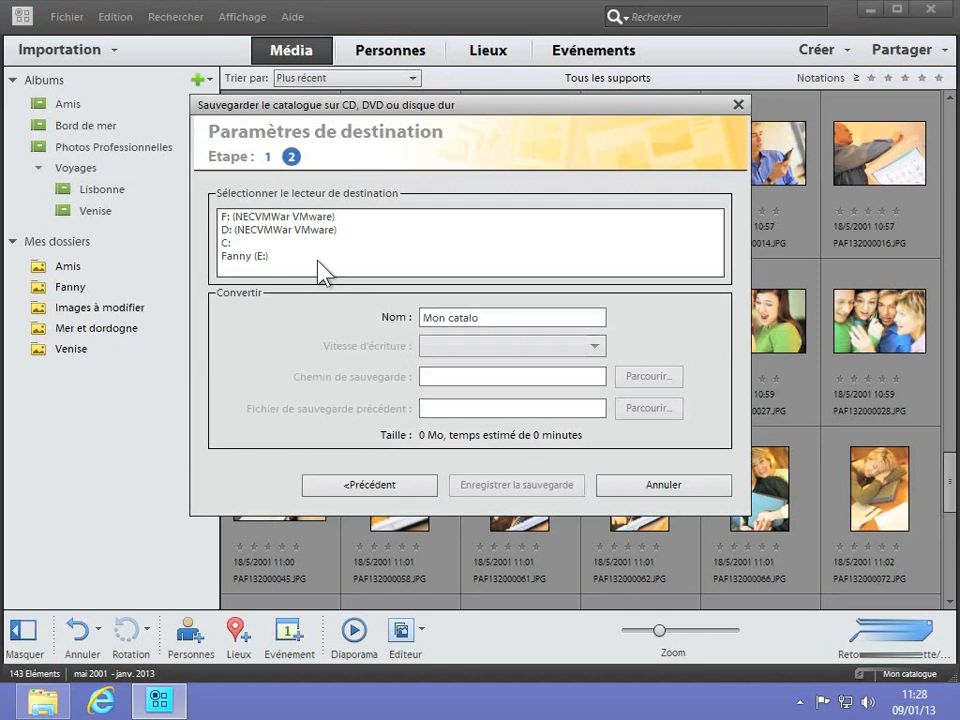
click(240, 257)
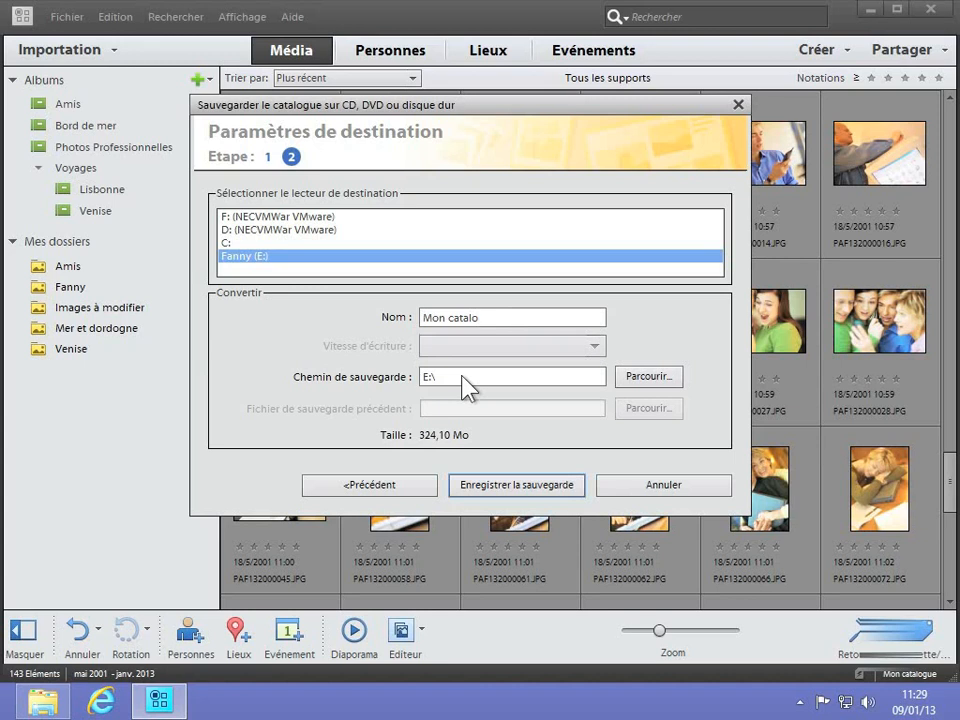
Create a new destination folder on drive E:, entering Sauvegarde as its name, and save the catalogue backup
click(630, 378)
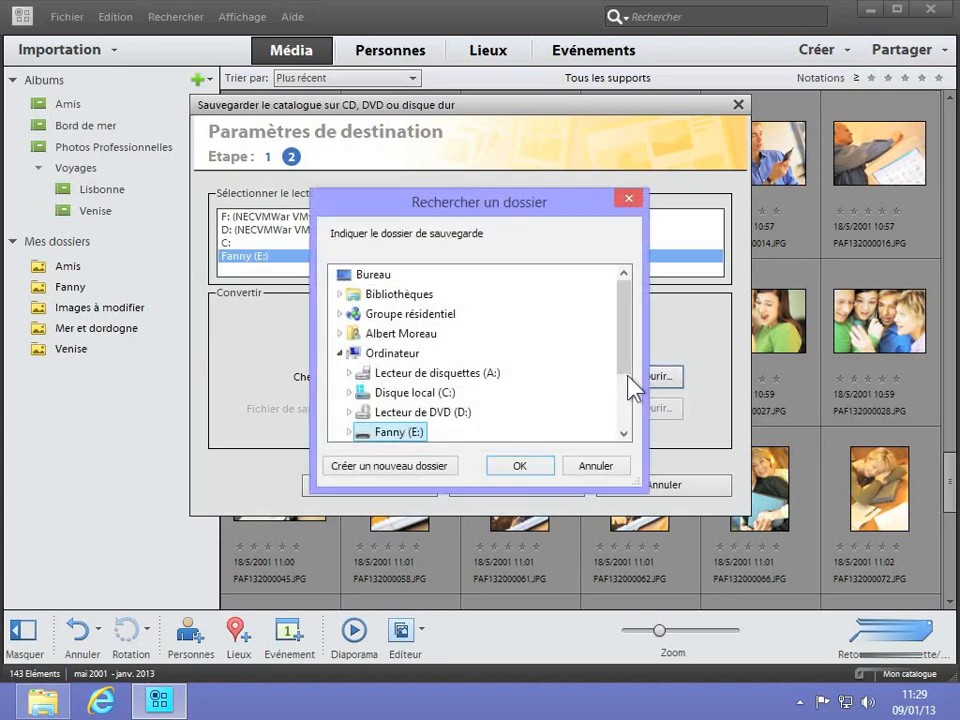
scroll(628, 385, down, 2)
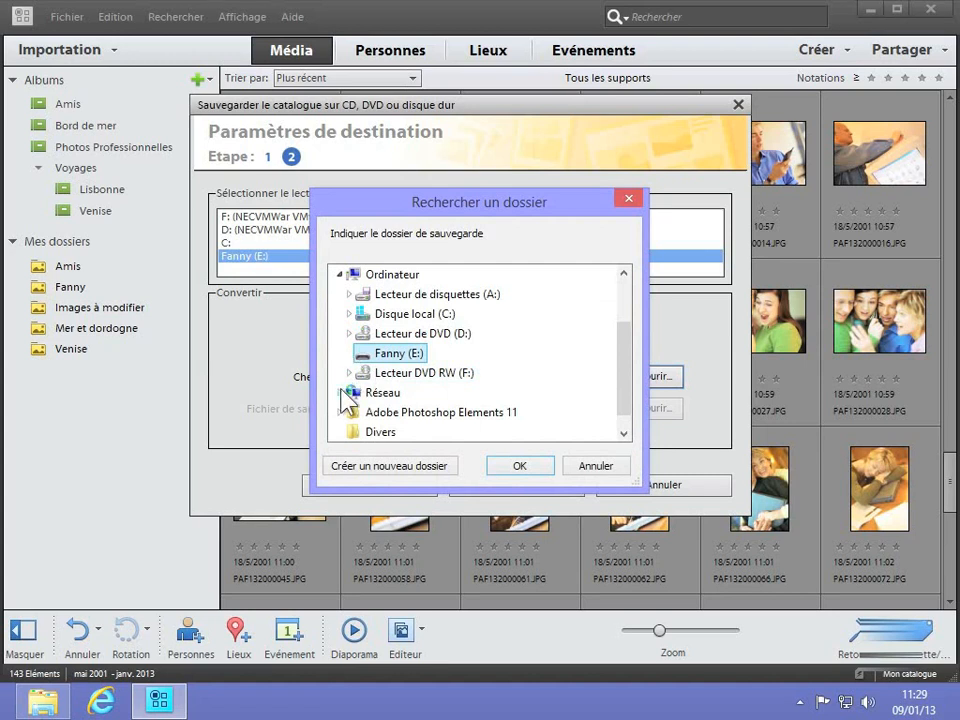
click(351, 472)
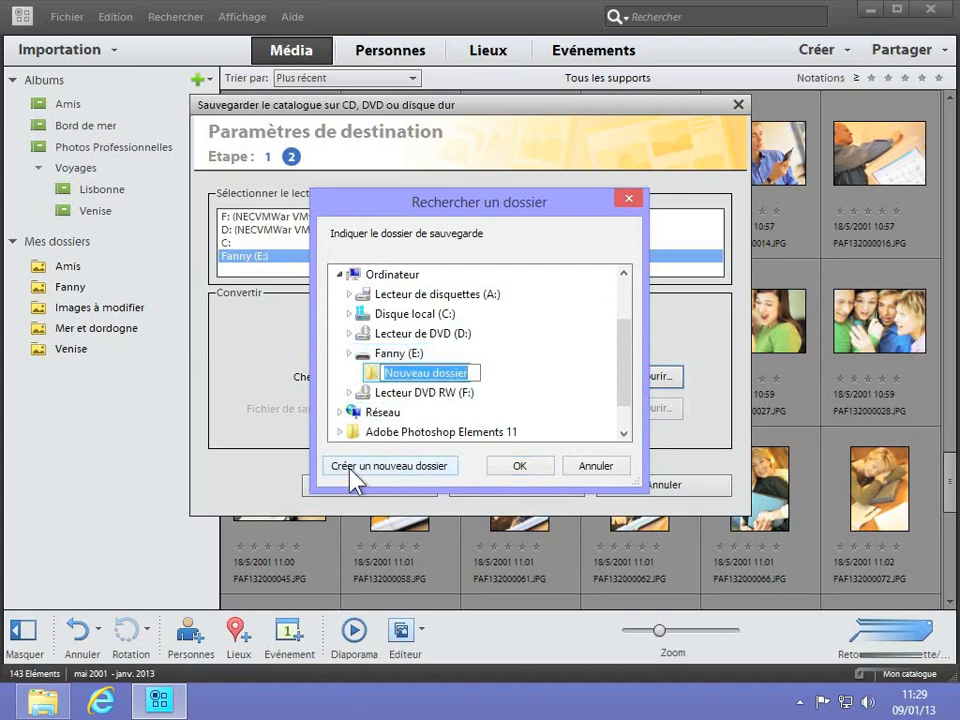
text(Sauvegarde)
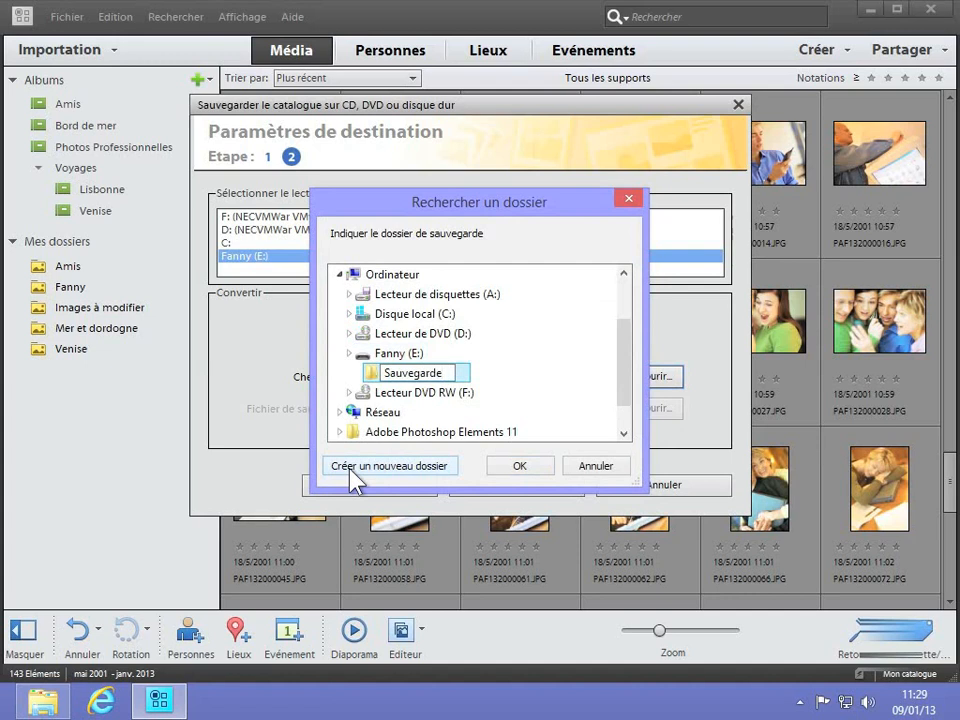
click(495, 466)
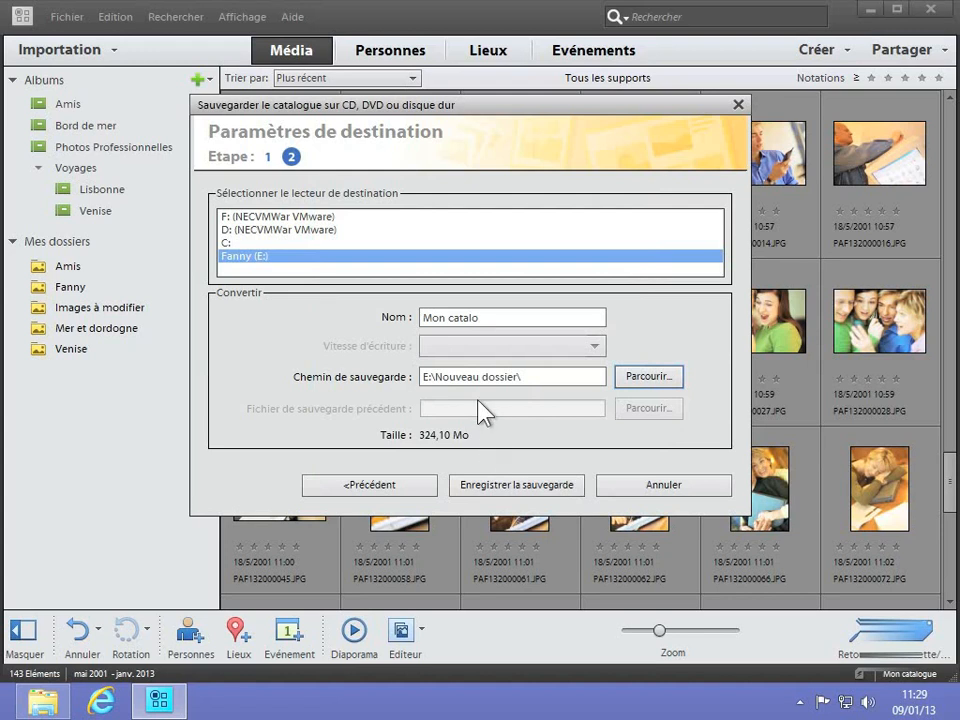
click(511, 487)
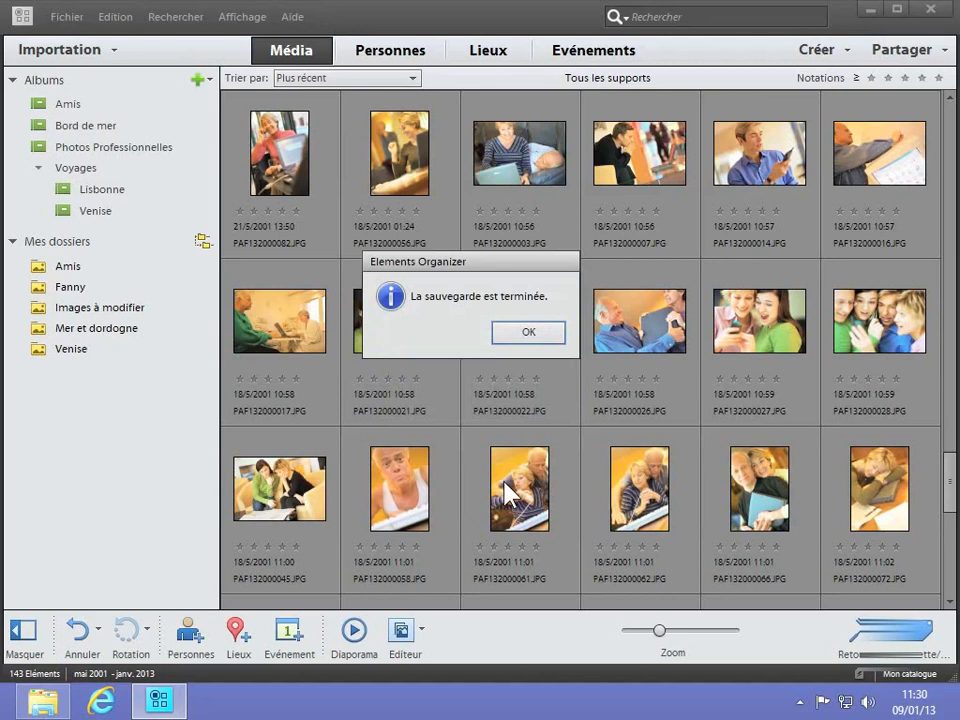
click(512, 340)
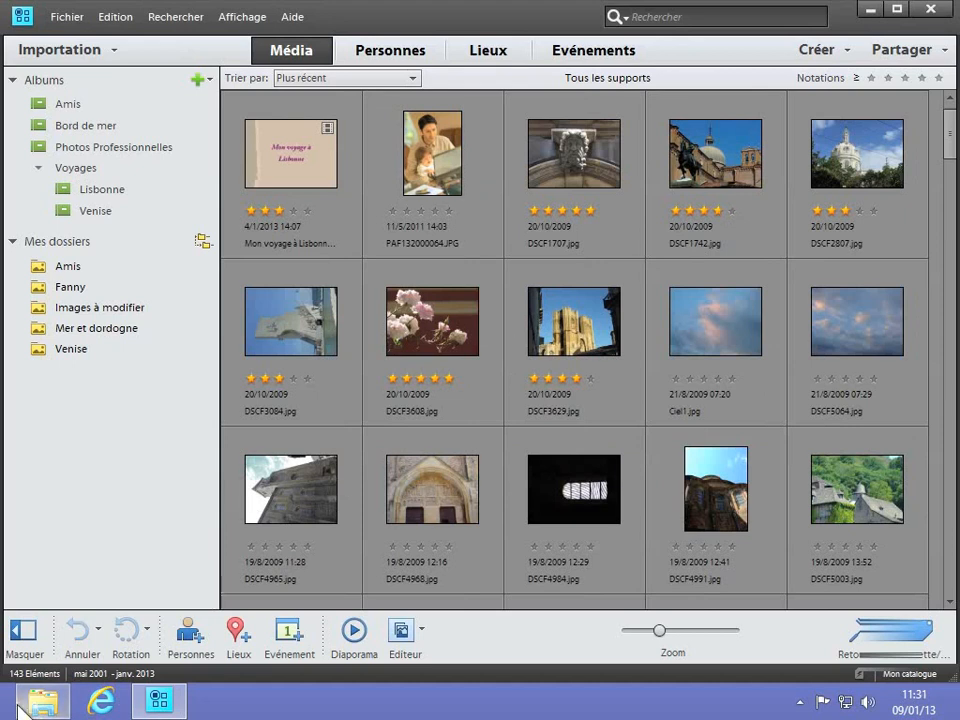
Switch to File Explorer and examine the backup files in the Nouveau dossier folder on drive E:
mouse_move(44, 707)
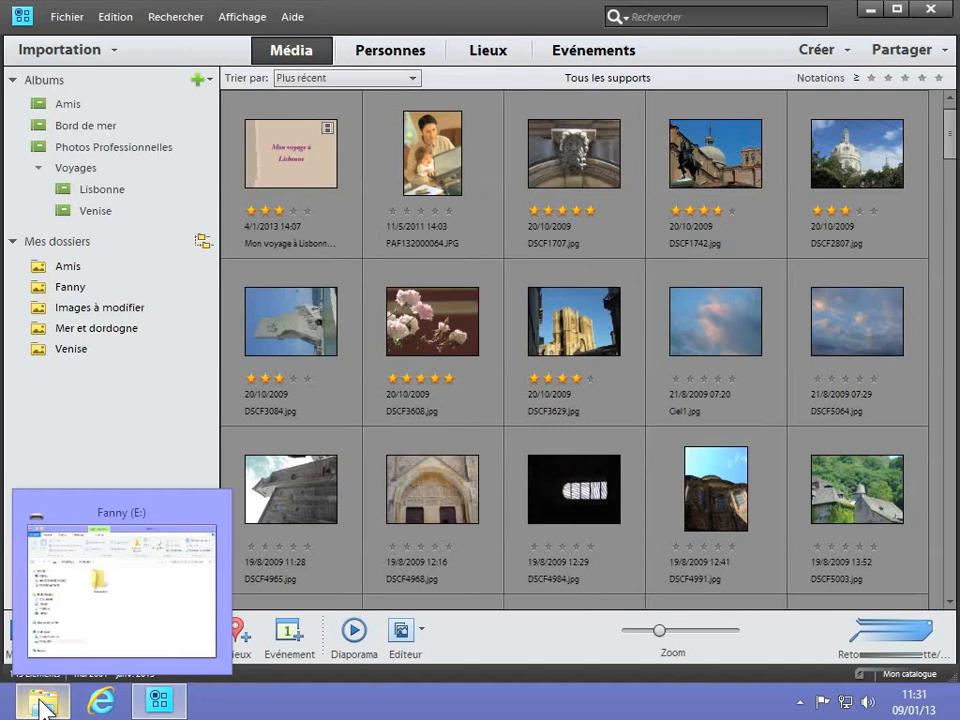
click(44, 707)
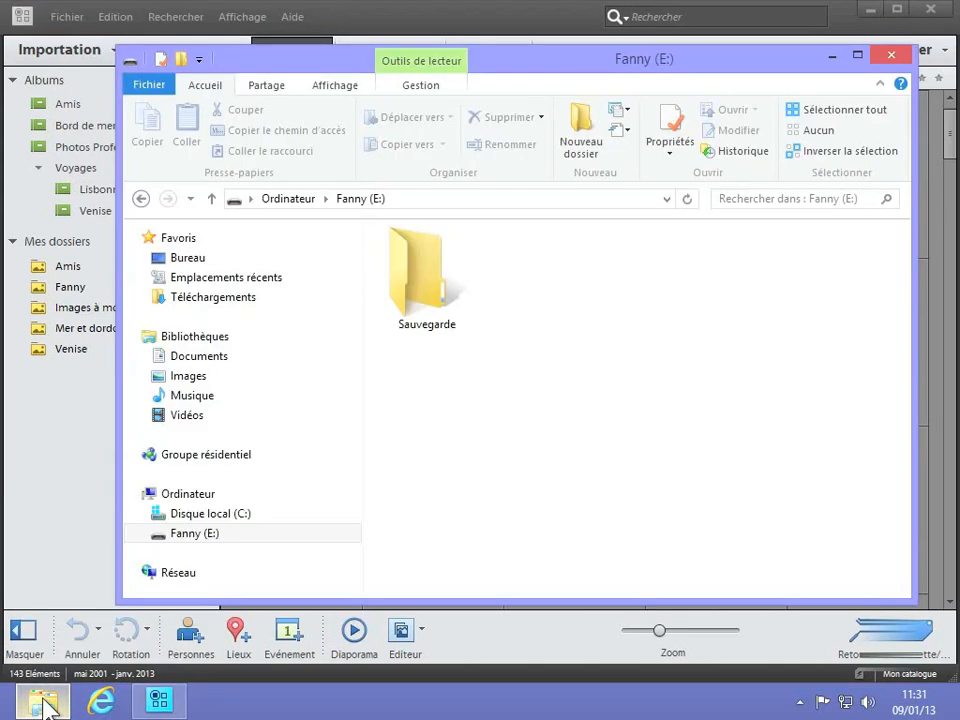
click(188, 494)
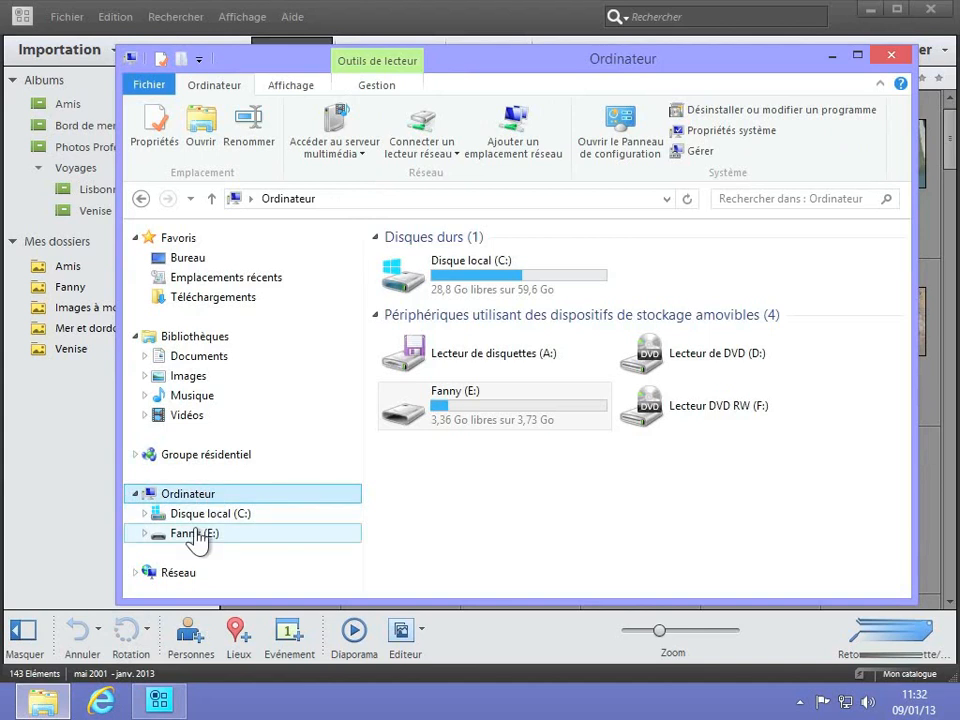
click(195, 534)
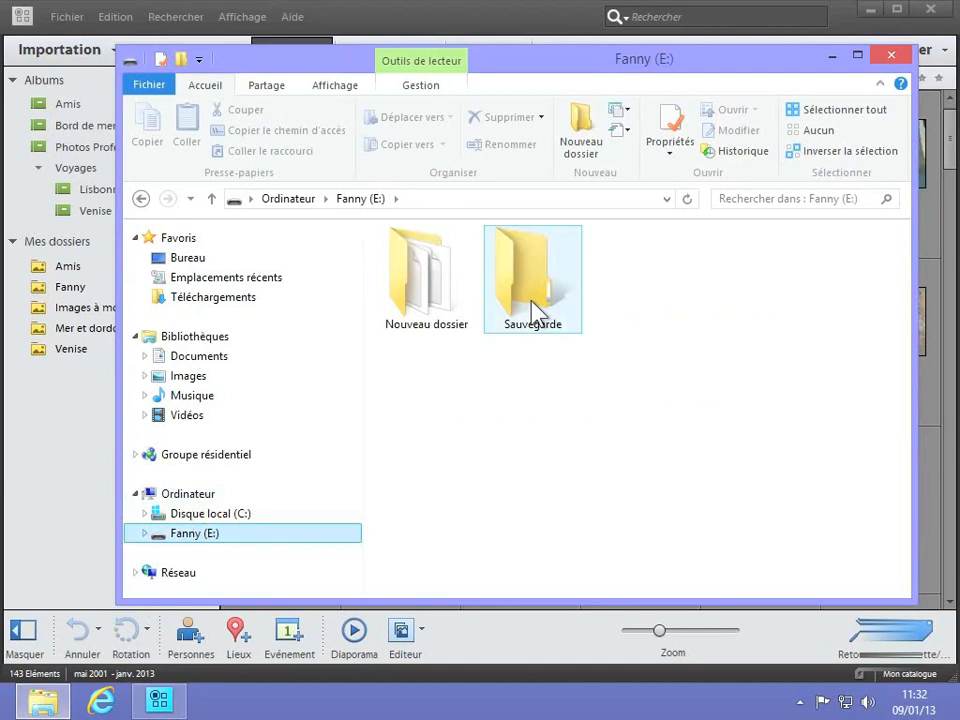
double_click(418, 308)
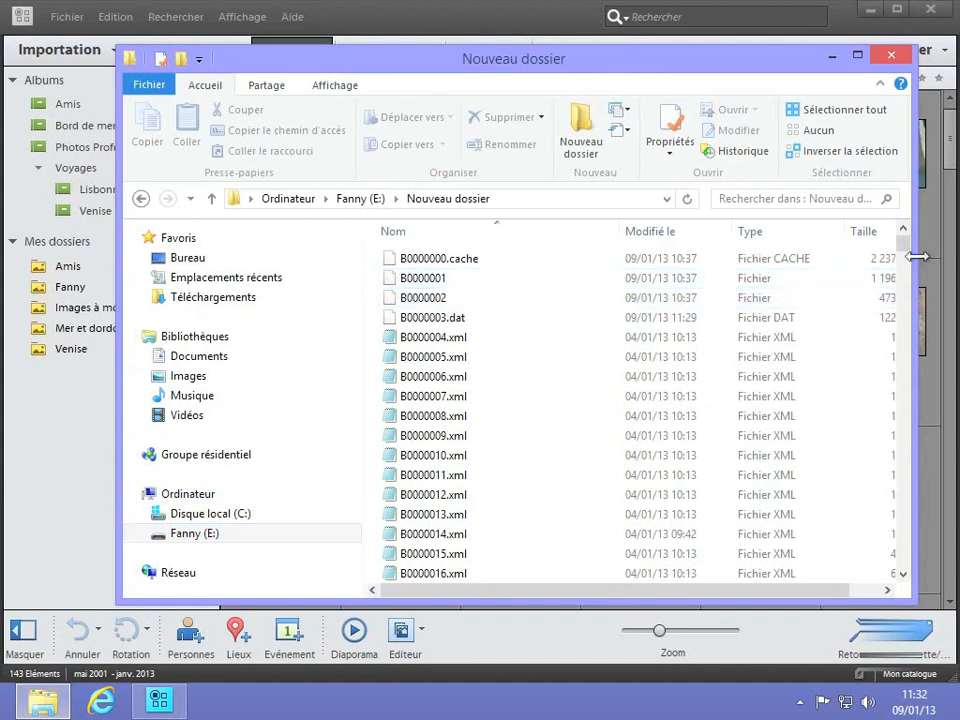
drag(903, 252, 906, 578)
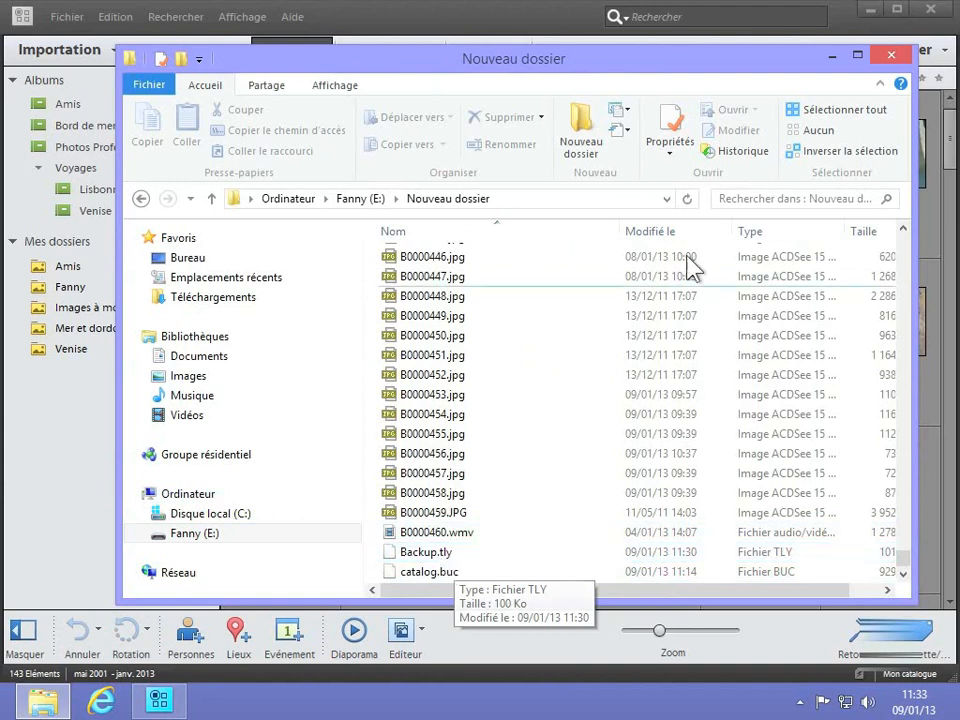
click(891, 55)
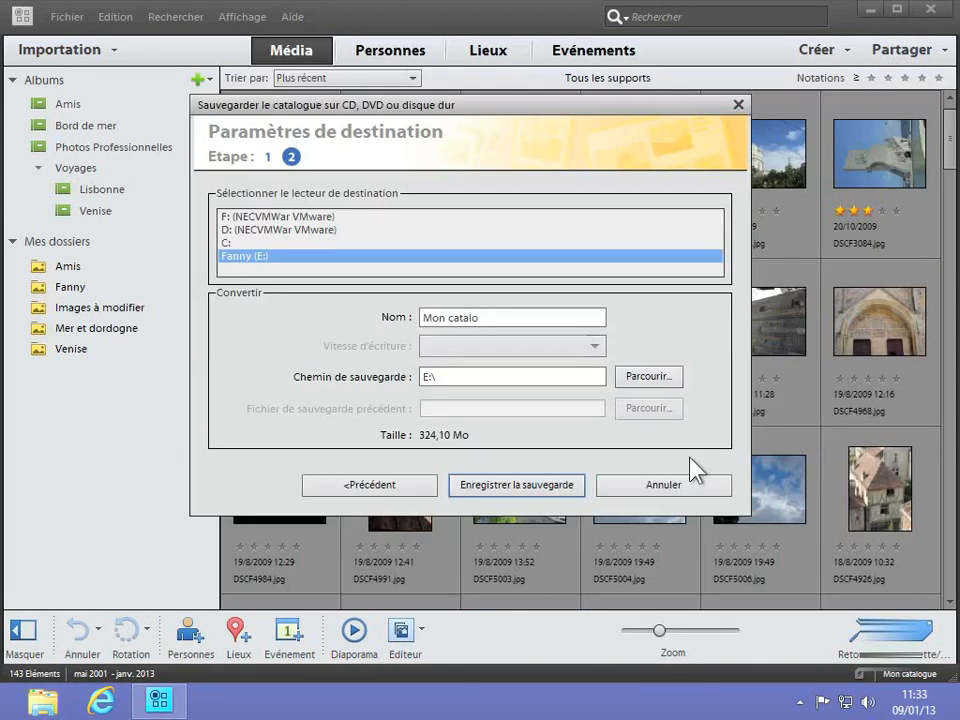
Cancel the open backup wizard and start a catalogue restore from Disque dur/Autre volume
click(672, 484)
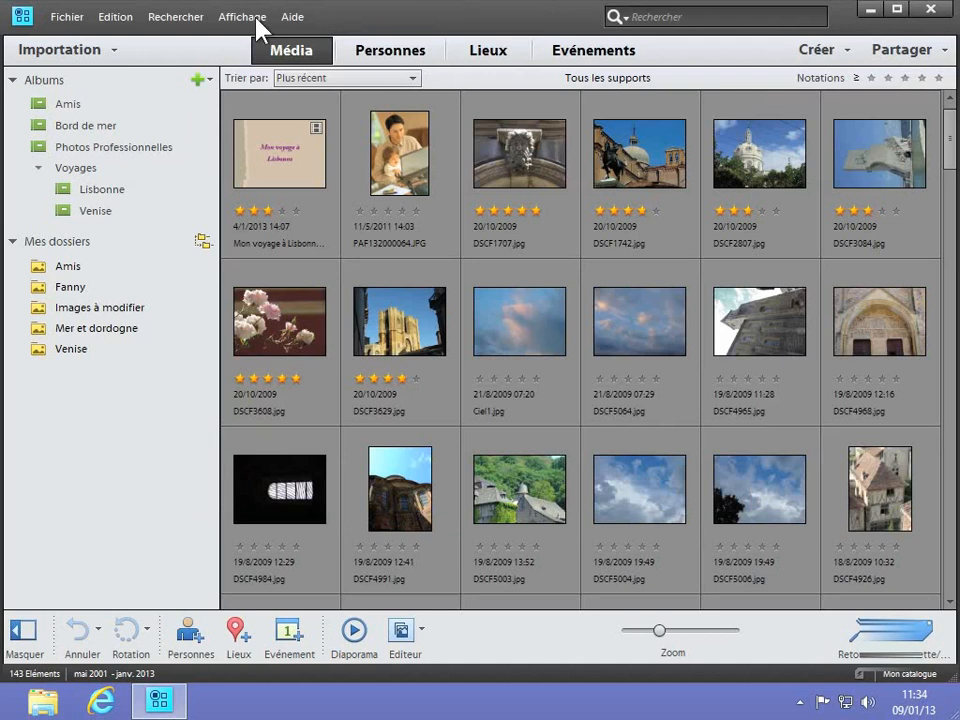
click(72, 22)
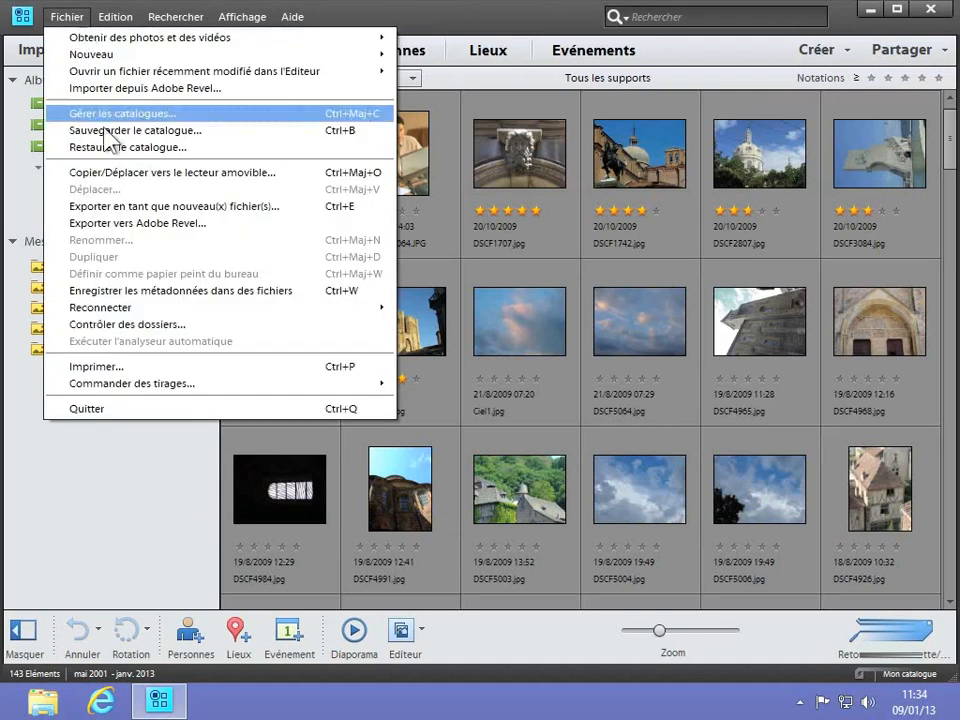
click(105, 147)
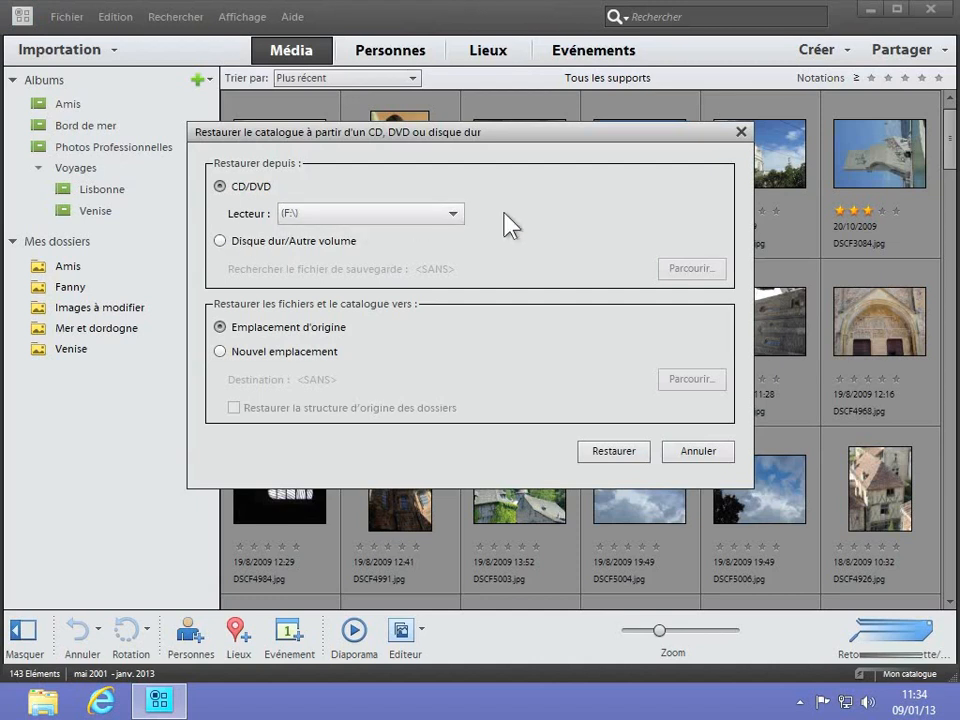
click(220, 241)
click(220, 242)
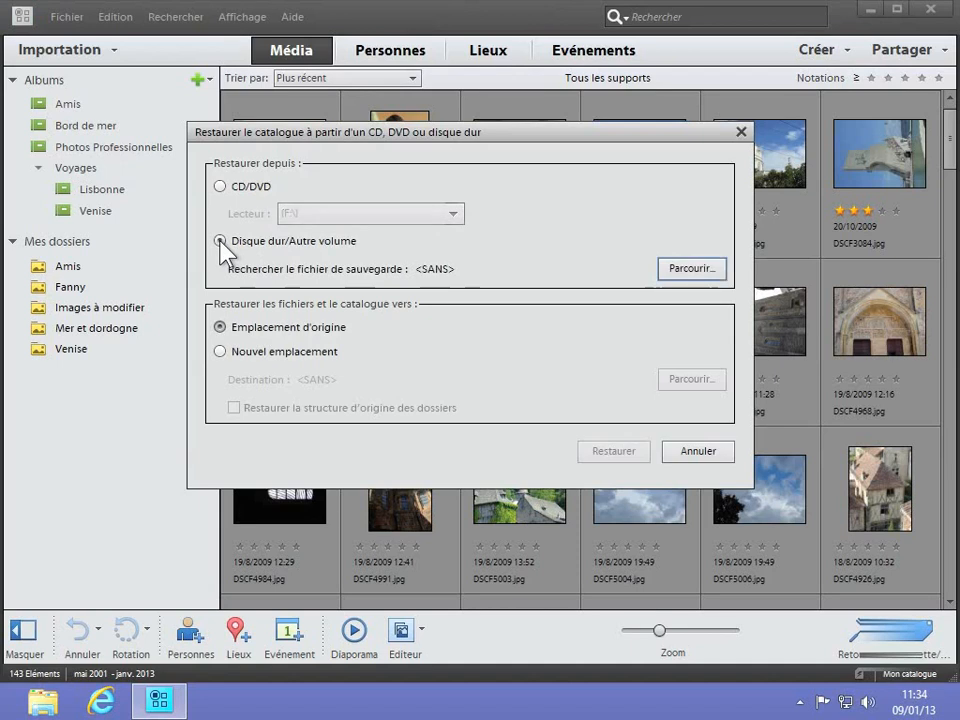
Choose Backup.tly in the Nouveau dossier folder on drive E: as the backup file to restore
click(691, 272)
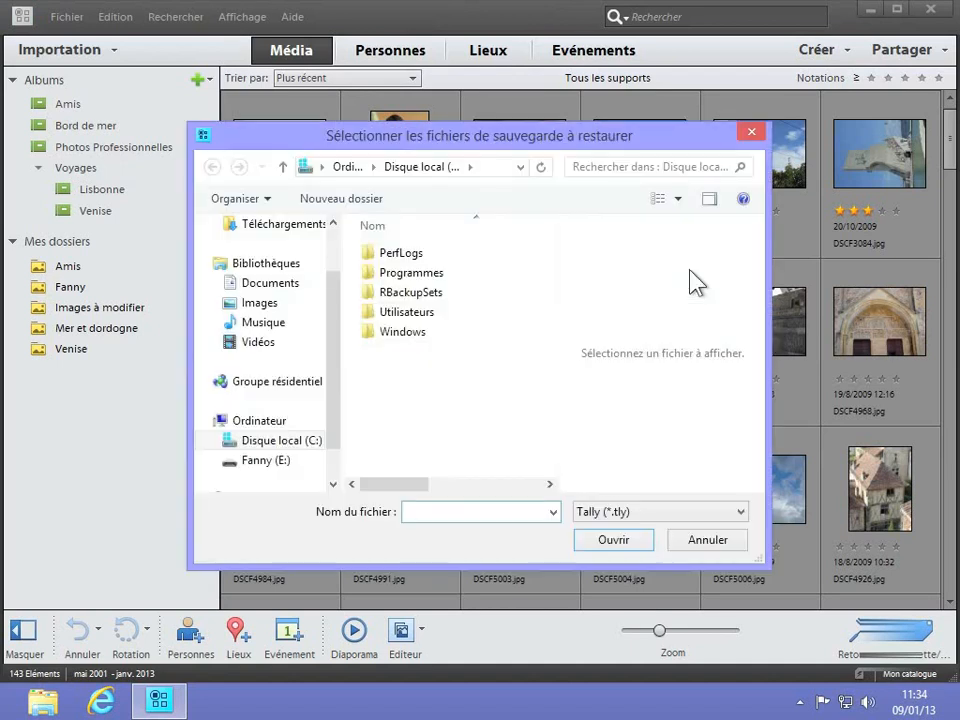
click(253, 467)
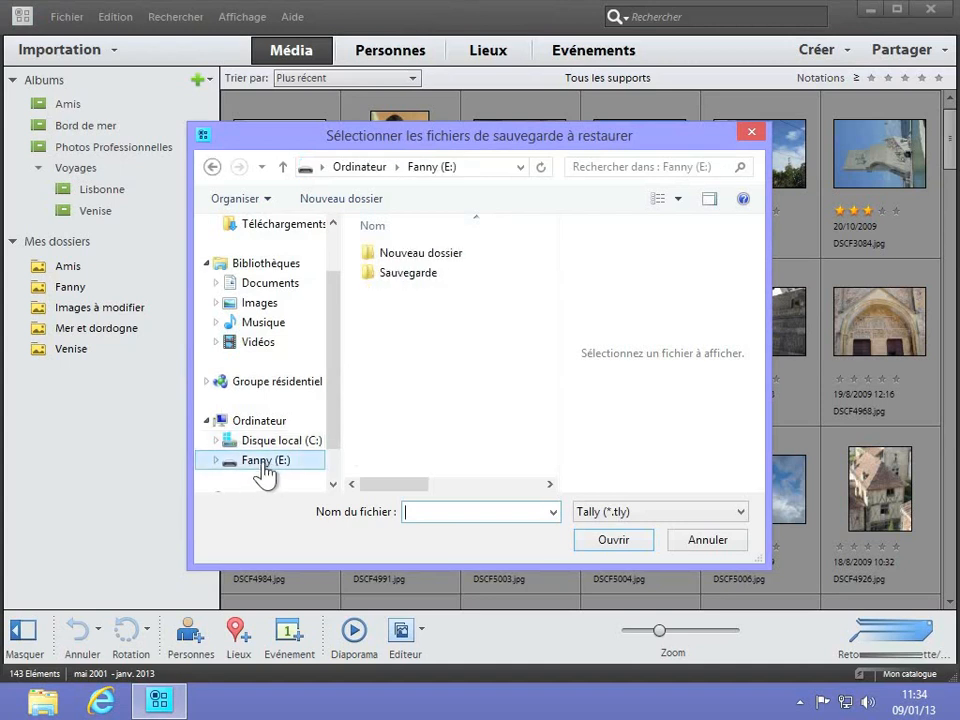
click(410, 260)
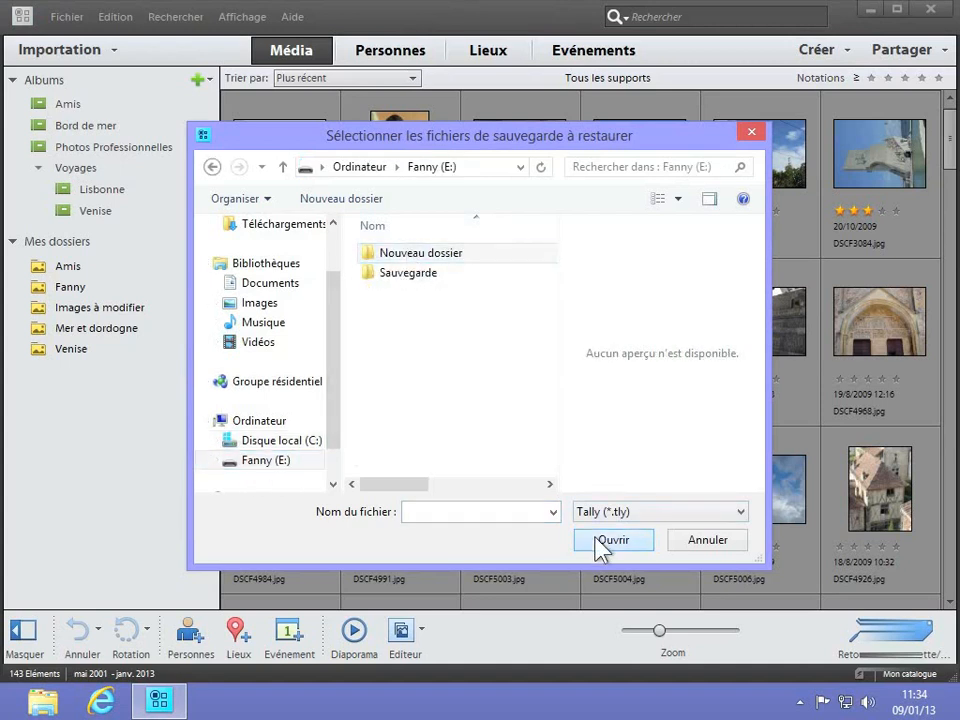
click(600, 545)
click(400, 262)
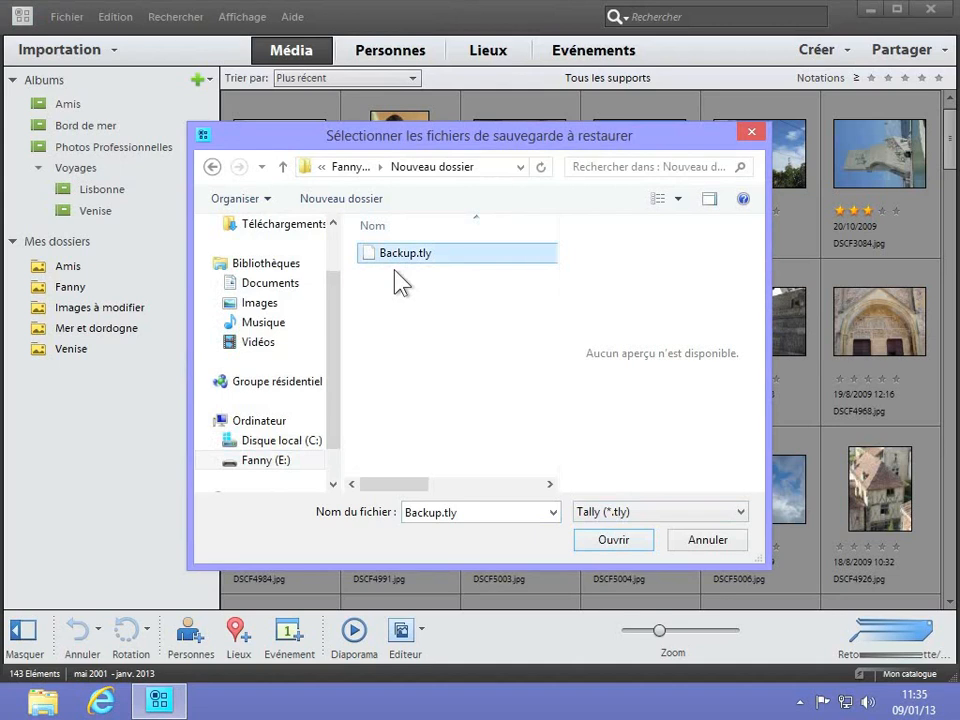
click(617, 545)
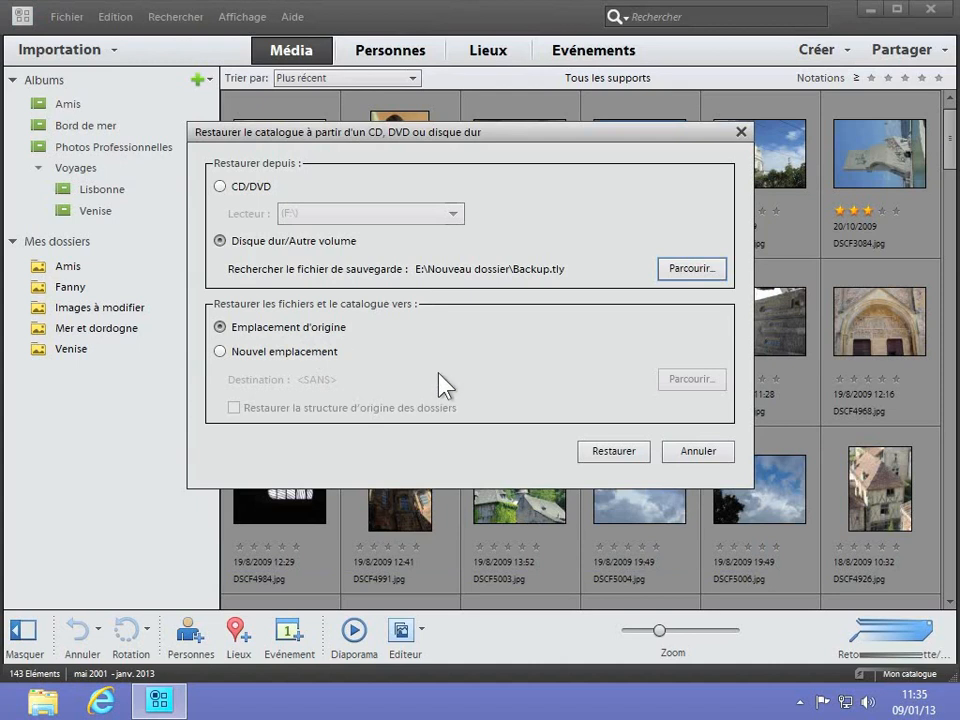
Restore the catalogue to its original location, replacing the open catalogue and overwriting all existing files
click(622, 451)
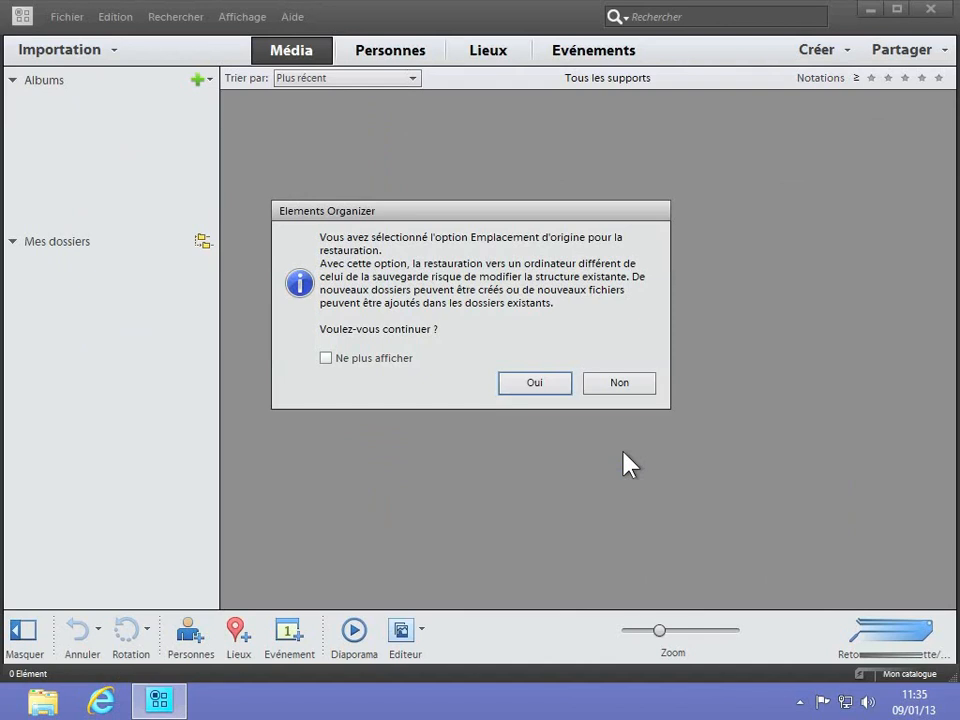
click(536, 385)
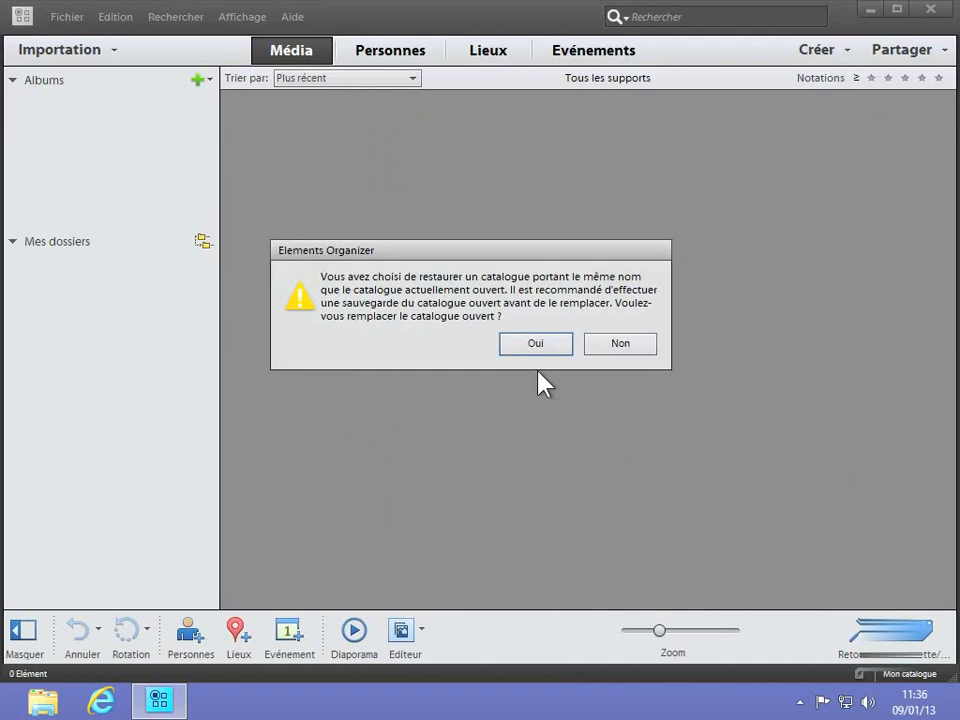
click(530, 350)
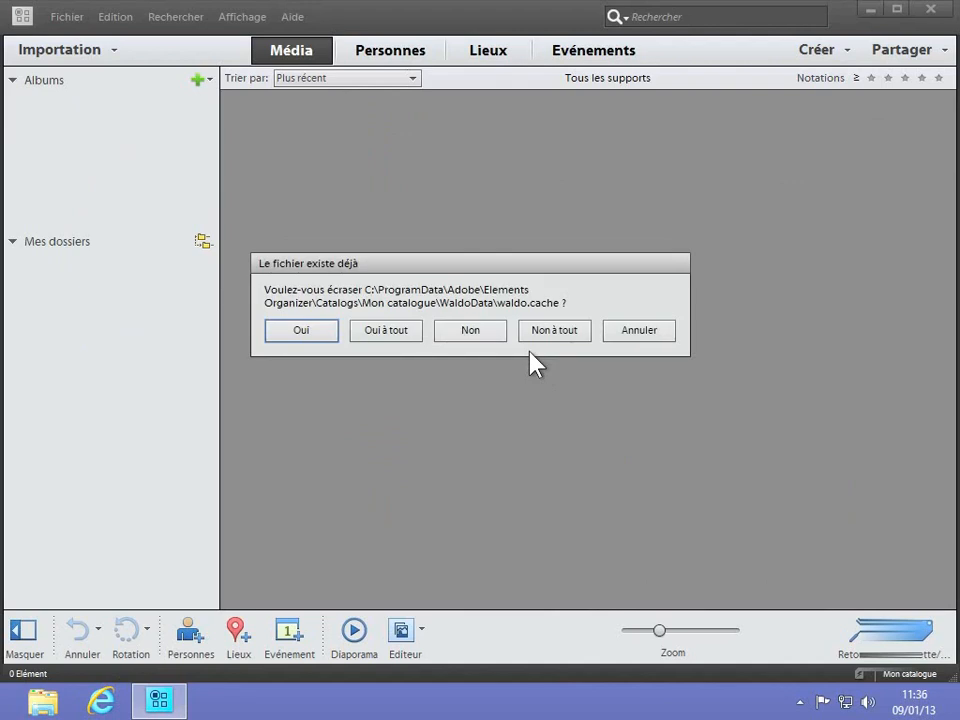
click(377, 330)
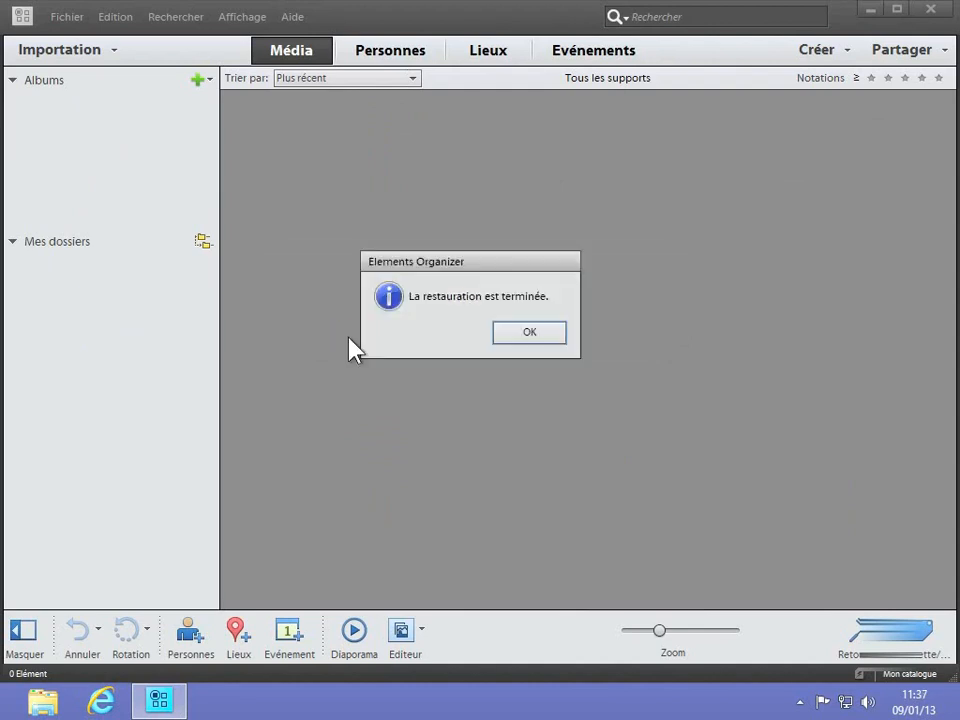
click(513, 336)
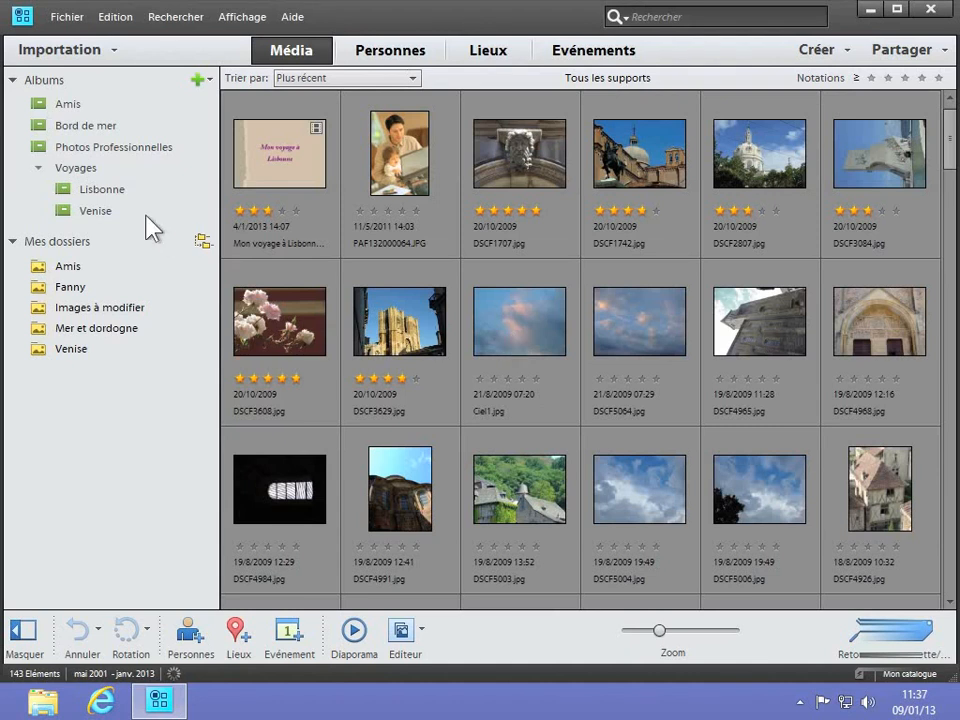
Display the information and keyword tags of the photo Ciel1.jpg to check the restored catalogue
click(520, 323)
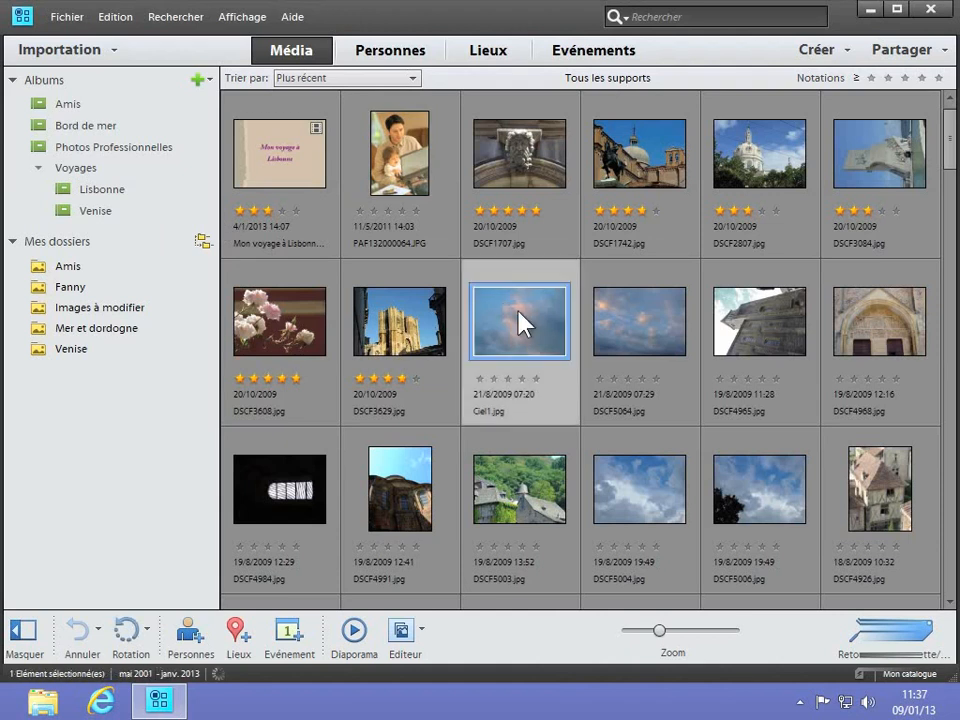
click(922, 637)
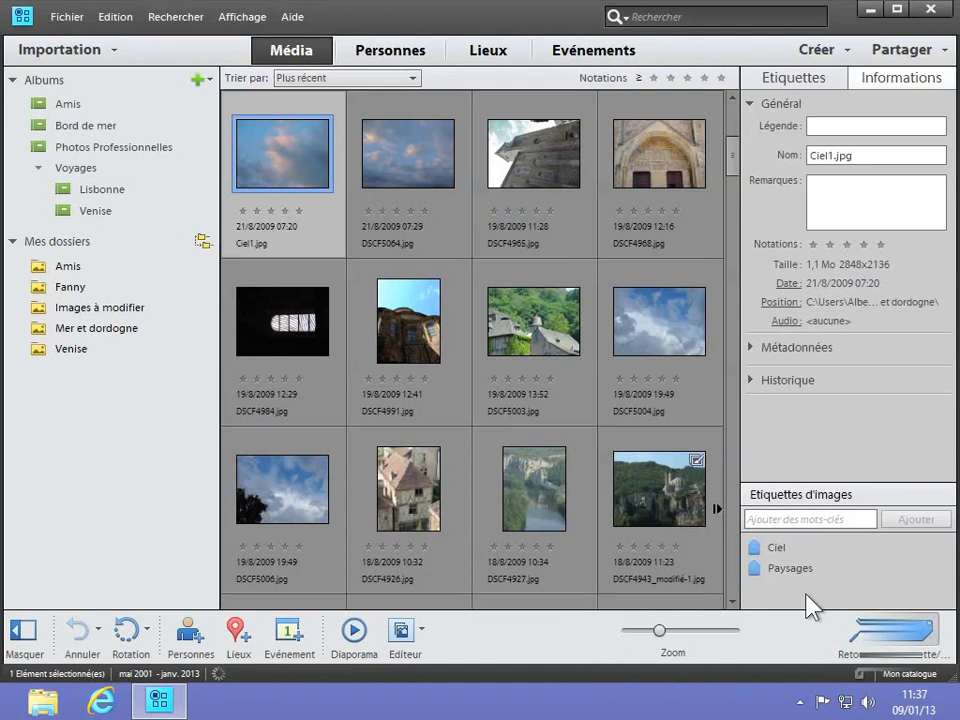